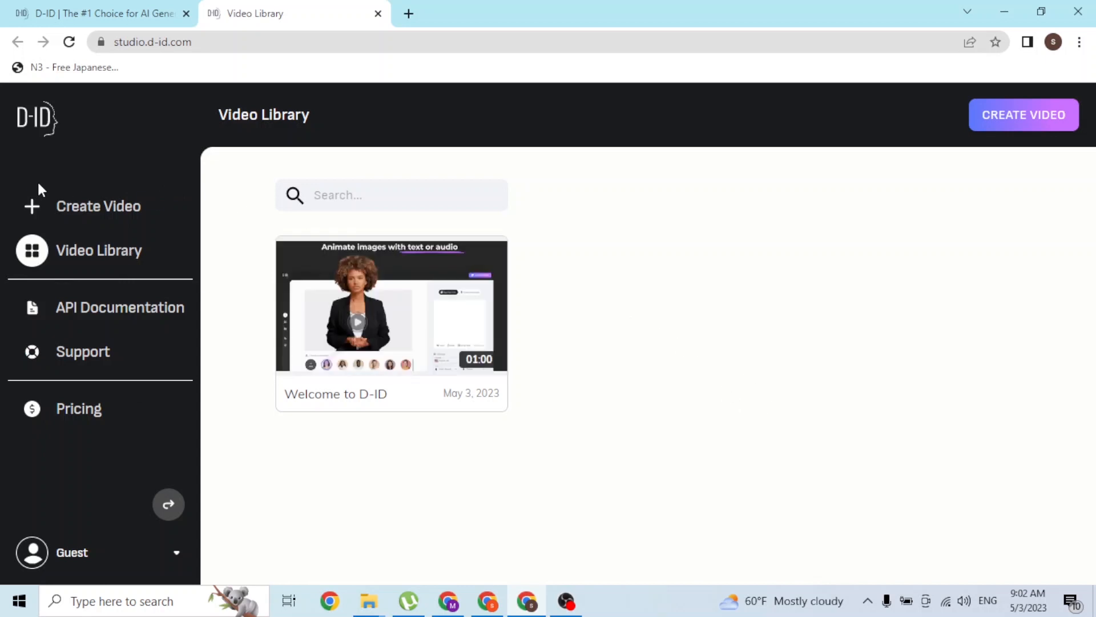
Start a new video and look through the gallery of AI-generated presenters
{"action": "left_click", "coordinate": [94, 207]}
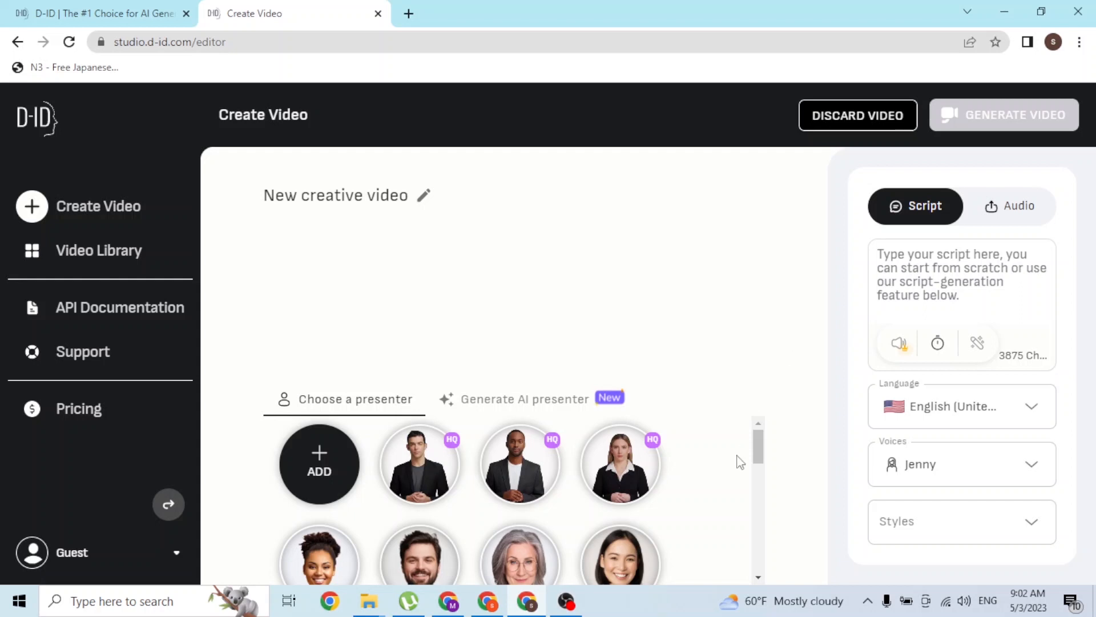
{"action": "left_click_drag", "start_coordinate": [755, 448], "coordinate": [756, 394]}
{"action": "left_click", "coordinate": [491, 399]}
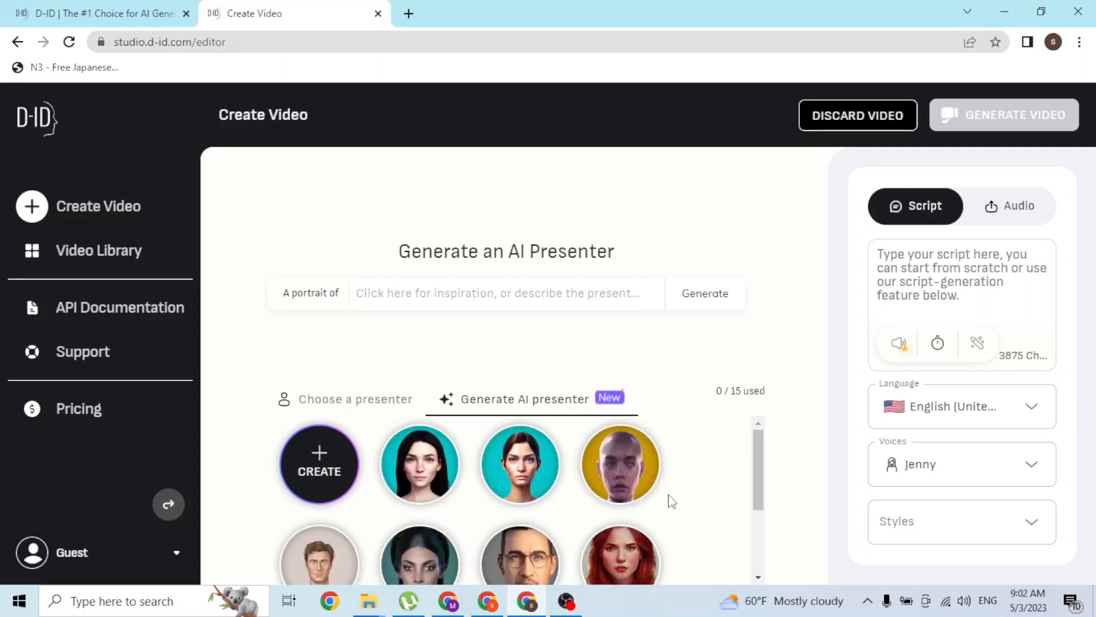
{"action": "scroll", "coordinate": [663, 497], "scroll_direction": "down", "scroll_amount": 2}
{"action": "scroll", "coordinate": [457, 491], "scroll_direction": "up", "scroll_amount": 2}
{"action": "scroll", "coordinate": [323, 482], "scroll_direction": "down", "scroll_amount": 2}
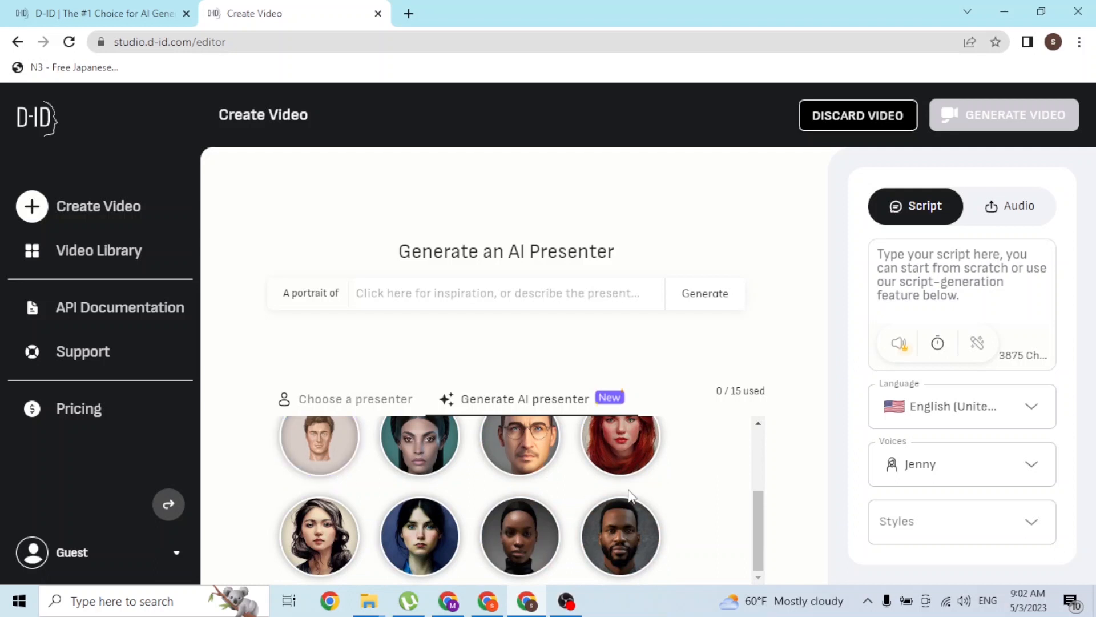
{"action": "scroll", "coordinate": [633, 497], "scroll_direction": "up", "scroll_amount": 2}
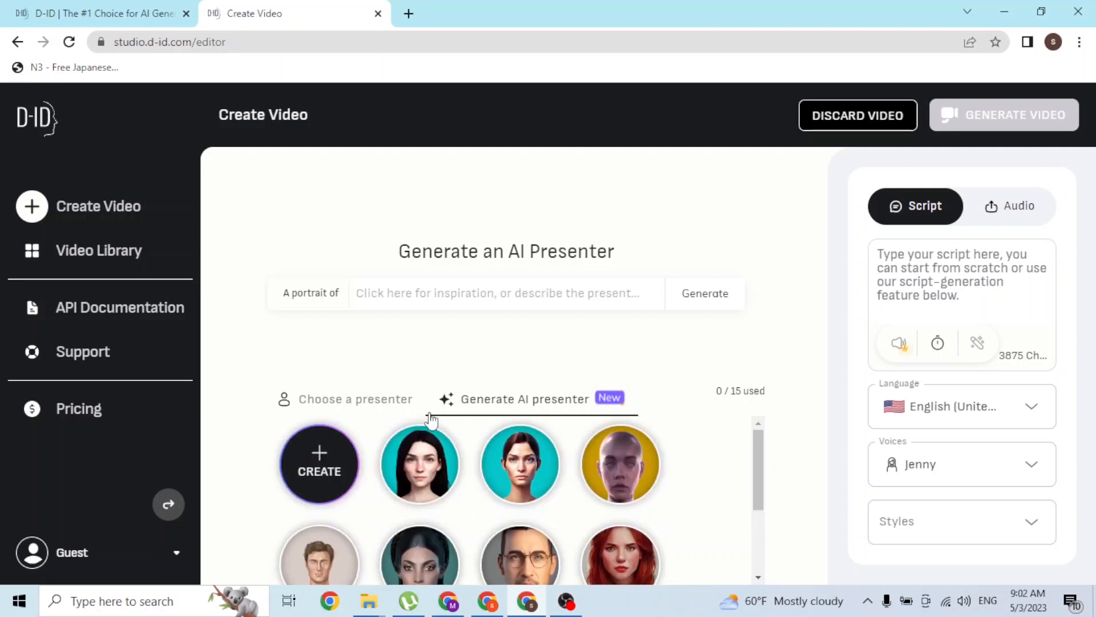
Choose the smiling bearded man in the white shirt from the stock presenters
{"action": "left_click", "coordinate": [372, 404]}
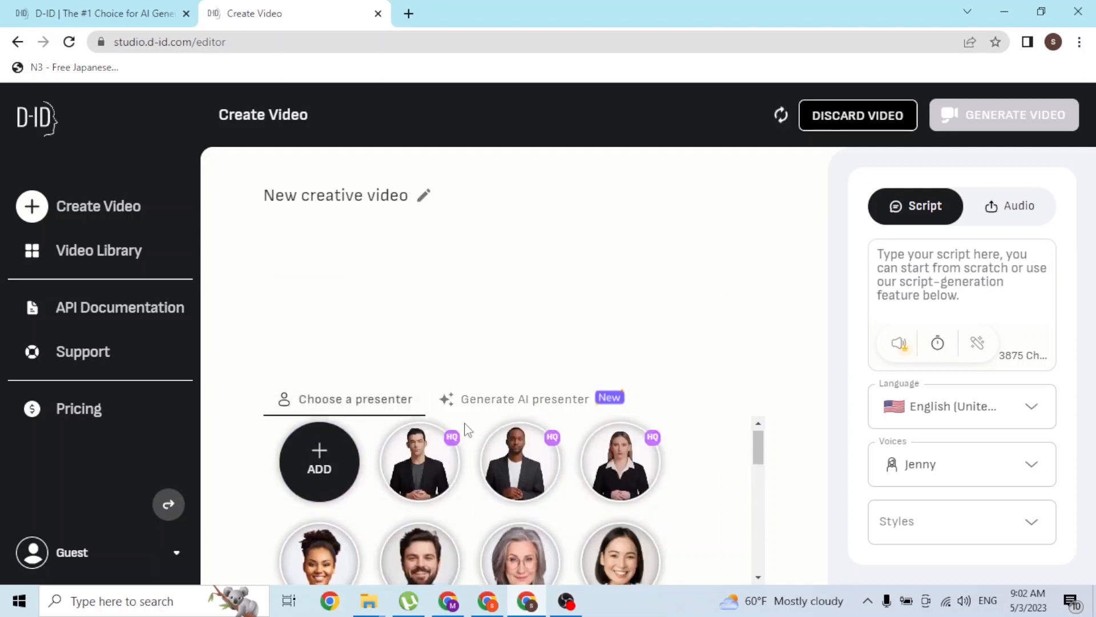
{"action": "scroll", "coordinate": [620, 451], "scroll_direction": "down", "scroll_amount": 2}
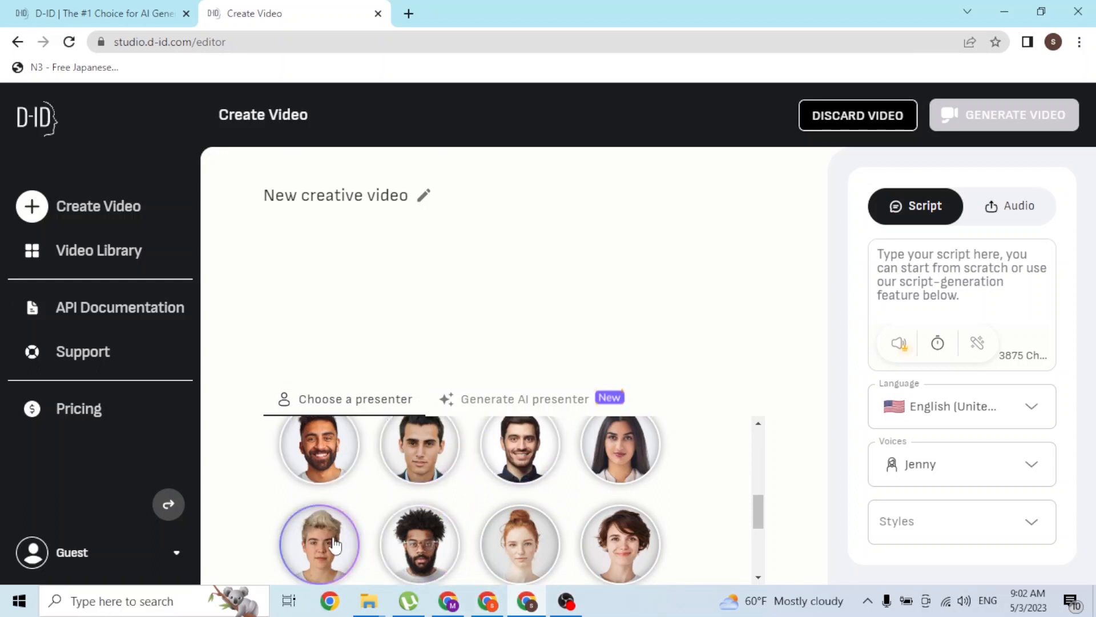
{"action": "left_click", "coordinate": [319, 450]}
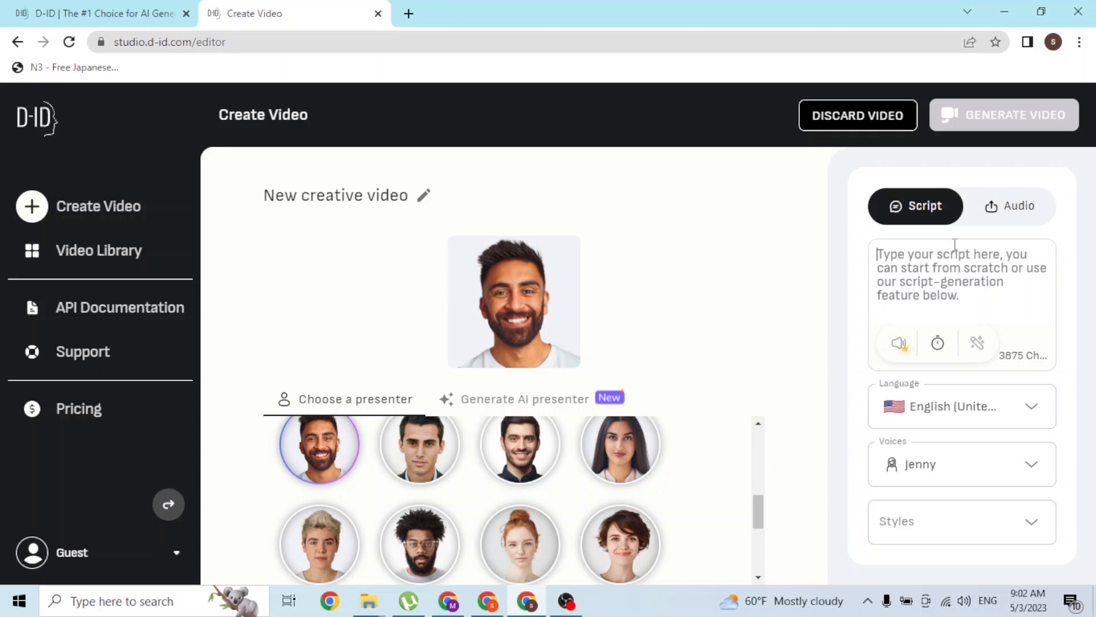
Look through the voices and speaking styles available for the English (United States) narration
{"action": "left_click", "coordinate": [1032, 419]}
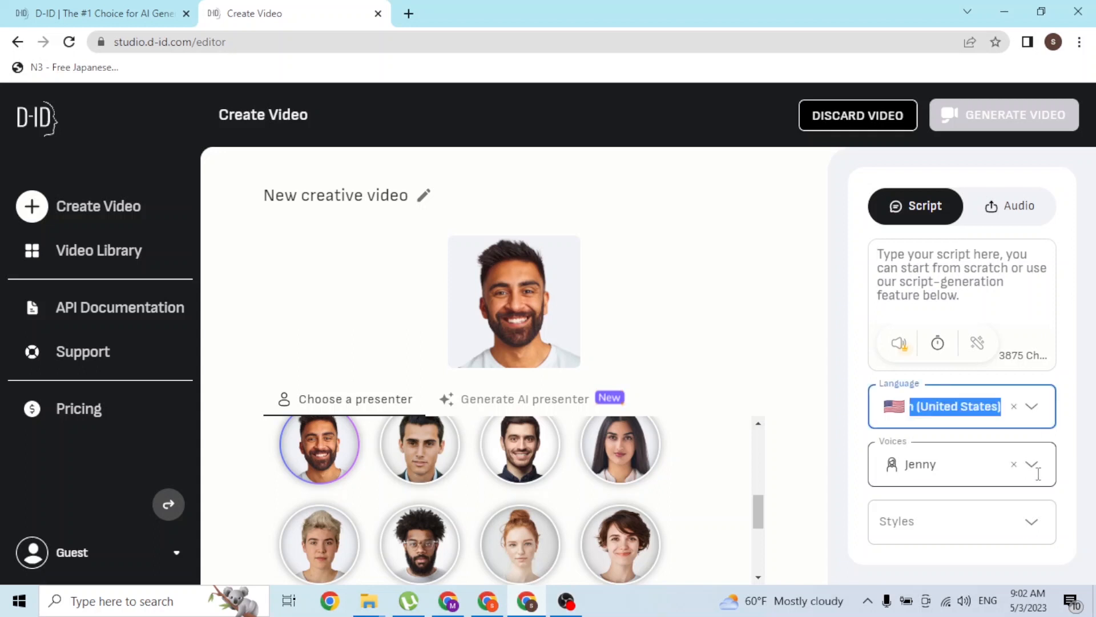
{"action": "left_click", "coordinate": [1033, 467]}
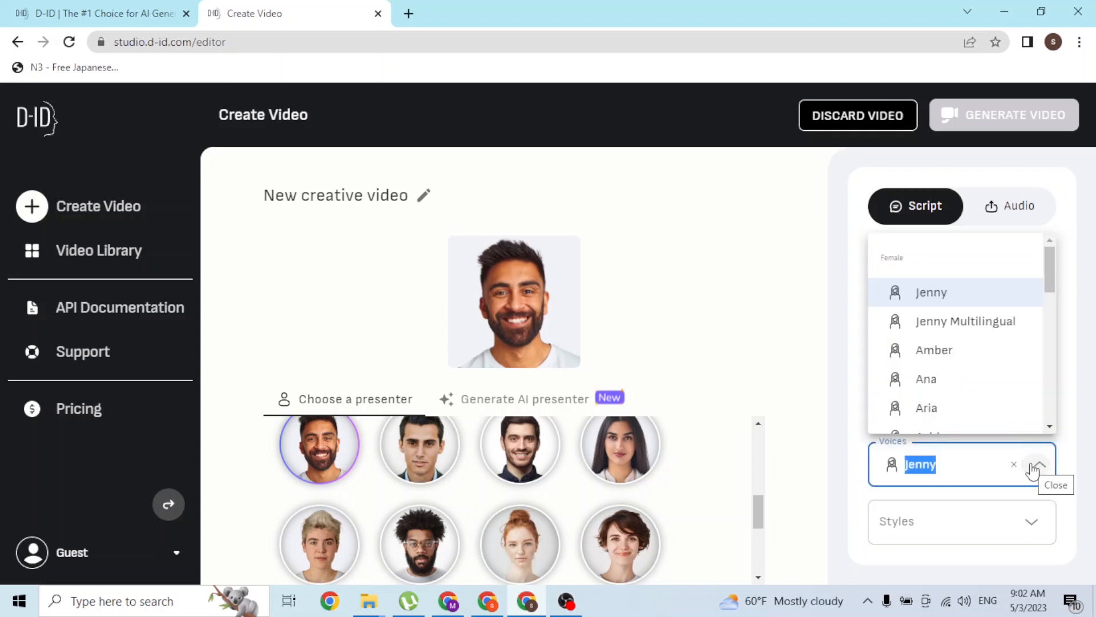
{"action": "left_click", "coordinate": [1034, 468]}
{"action": "left_click", "coordinate": [1036, 524]}
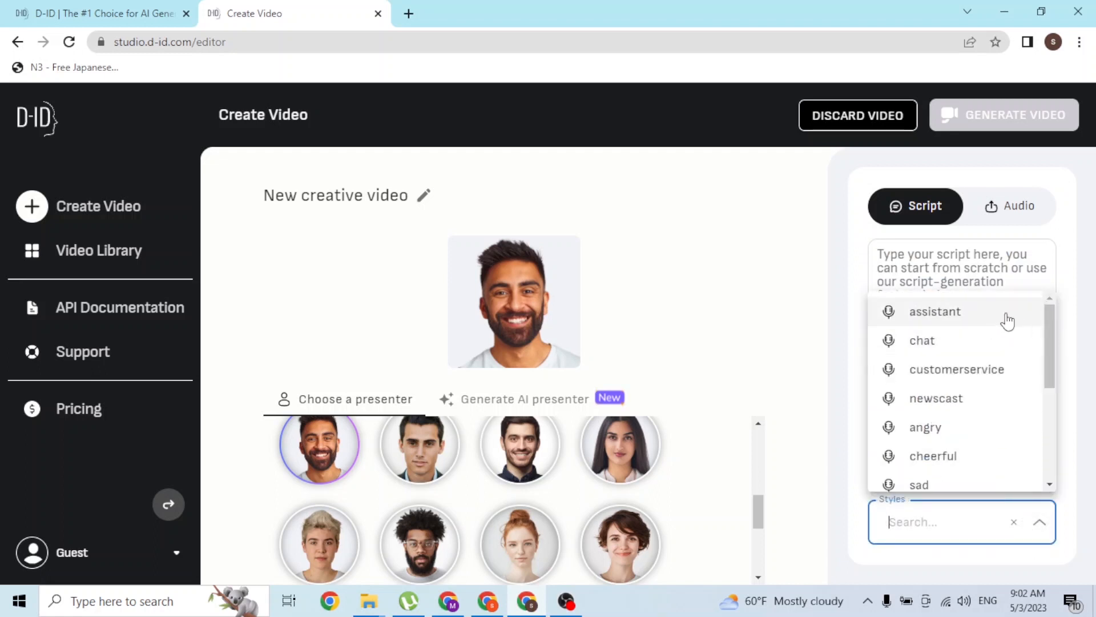
{"action": "scroll", "coordinate": [1046, 343], "scroll_direction": "down", "scroll_amount": 4}
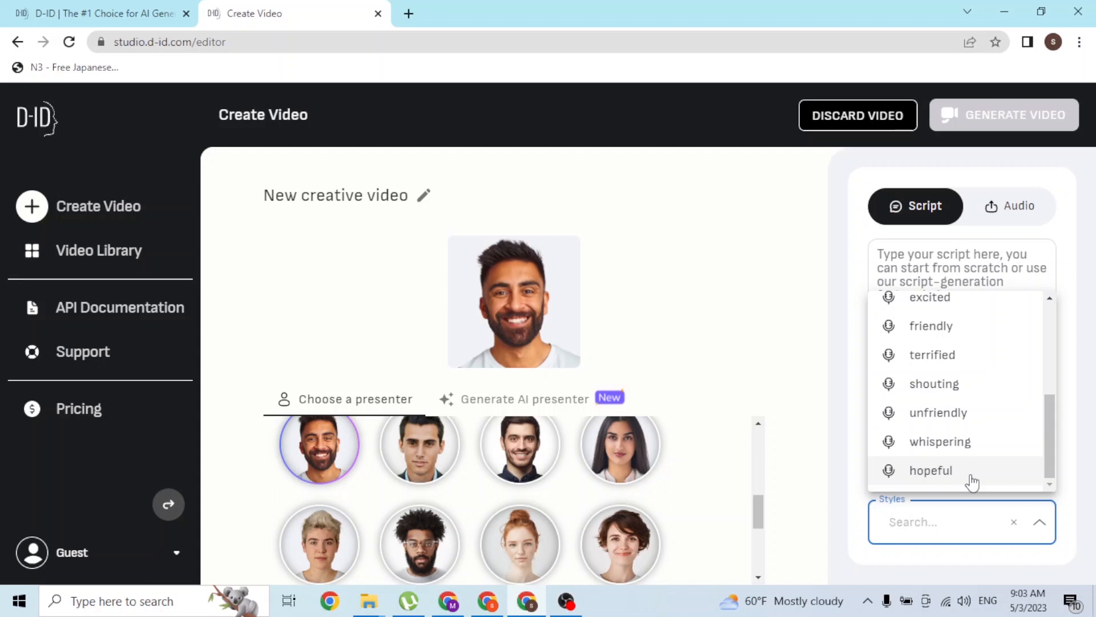
{"action": "scroll", "coordinate": [937, 411], "scroll_direction": "up", "scroll_amount": 4}
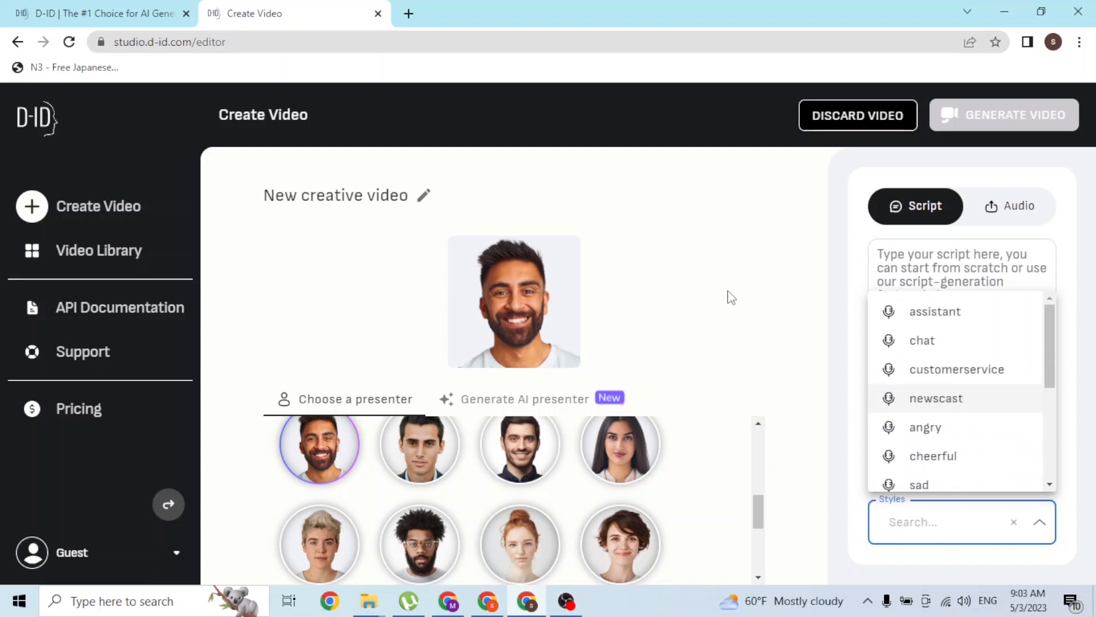
{"action": "left_click", "coordinate": [865, 309]}
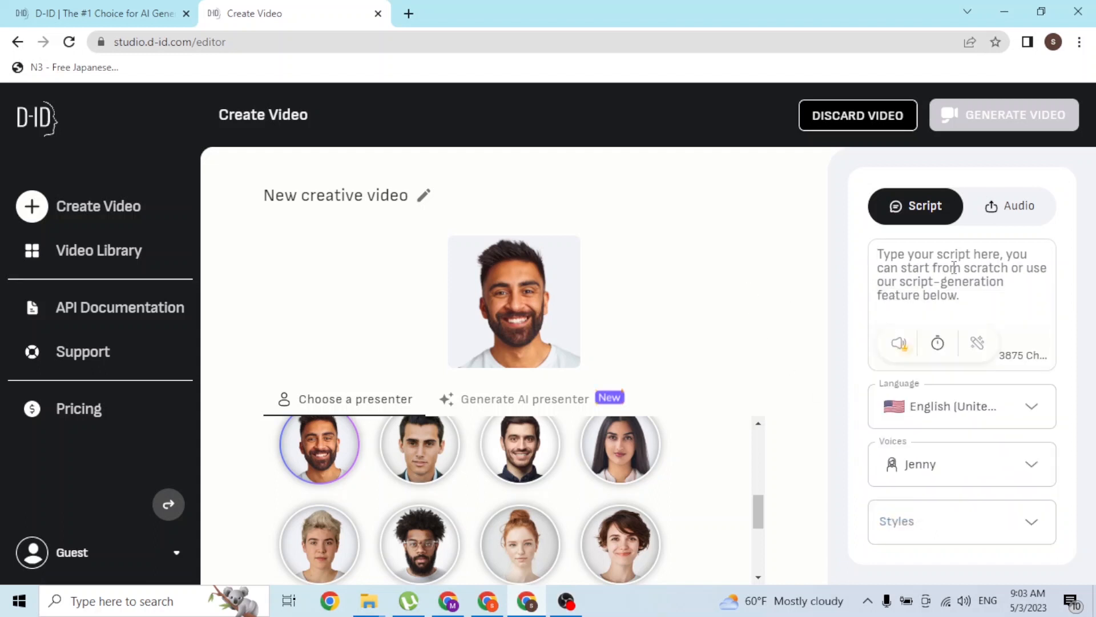
Write the video script "hey guys welcome to youtubechannel"
{"action": "type", "text": "hey"}
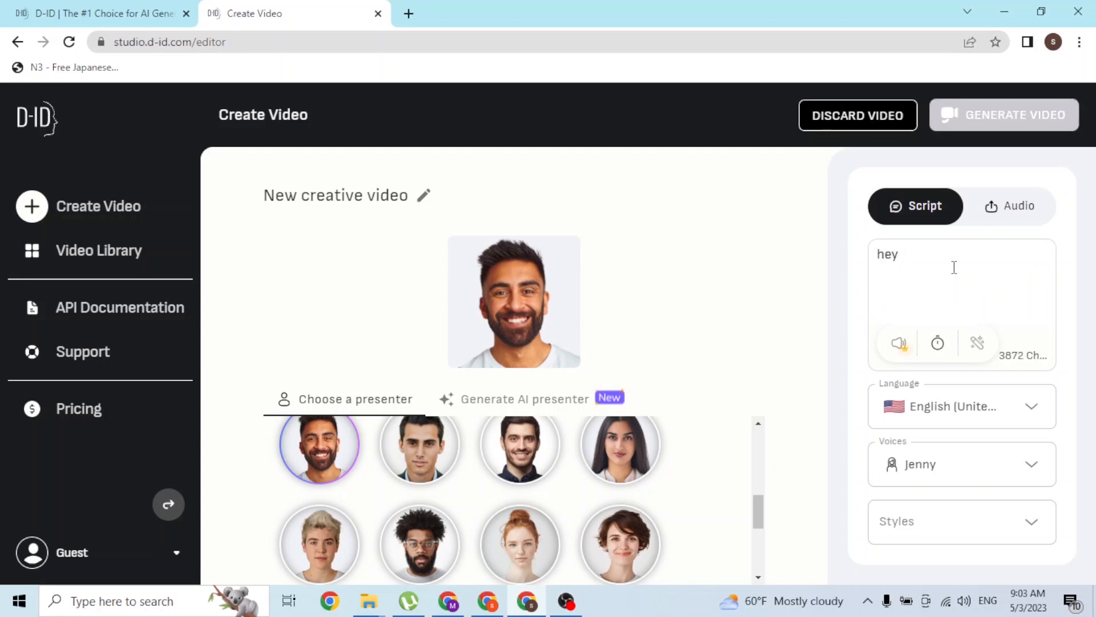
{"action": "type", "text": " guys wel"}
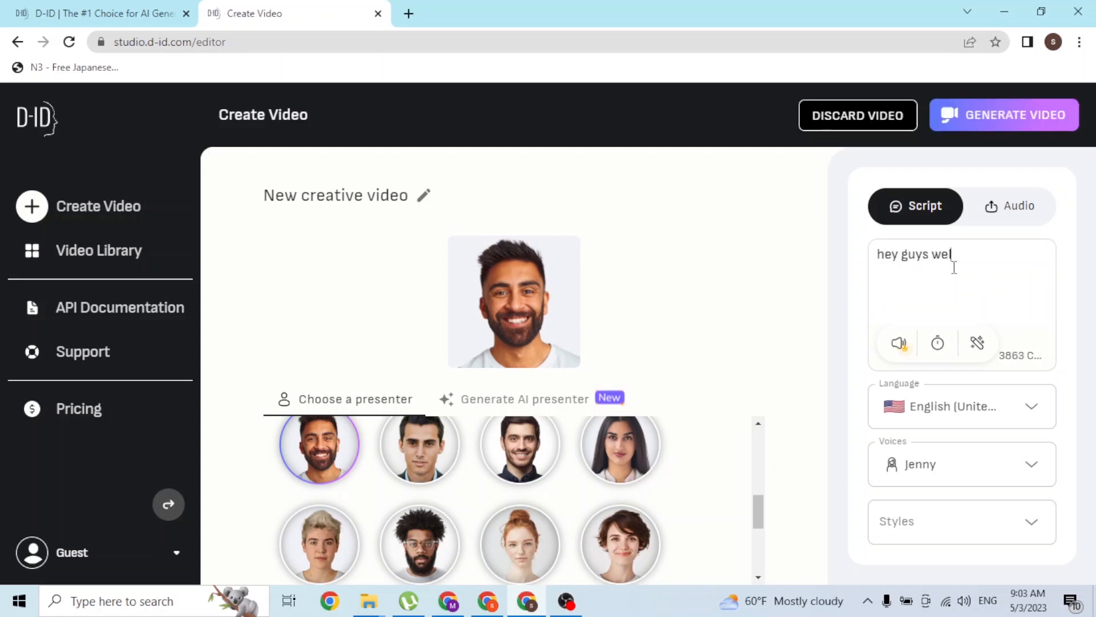
{"action": "type", "text": "come to youtube"}
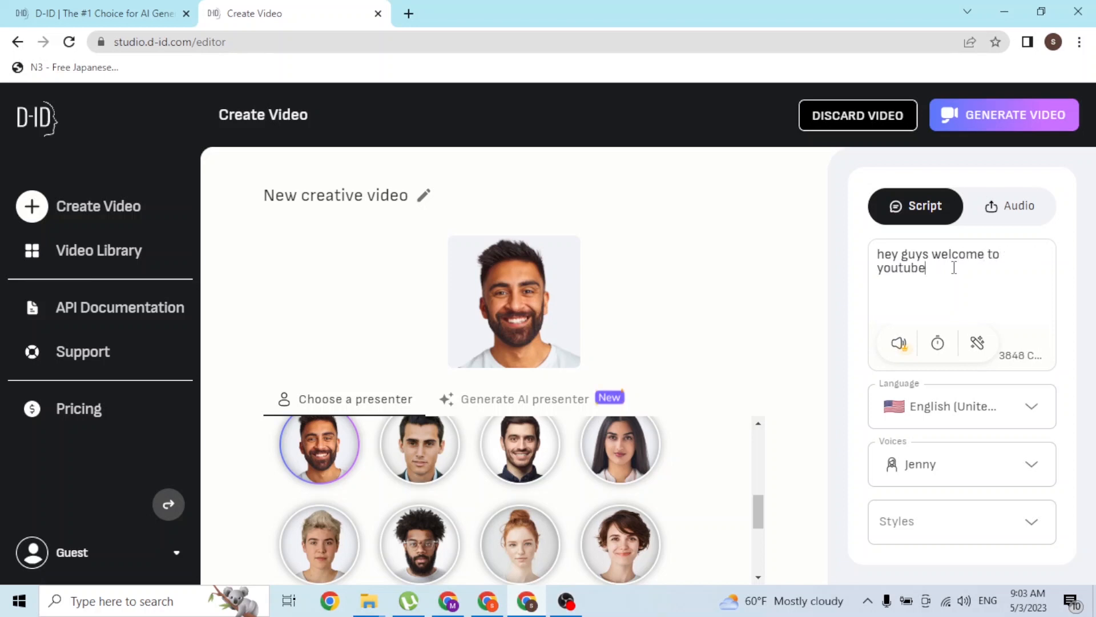
{"action": "type", "text": "channel"}
View the option for uploading a voice recording, and insert a space between "youtube" and "channel" in the script
{"action": "left_click", "coordinate": [1003, 206]}
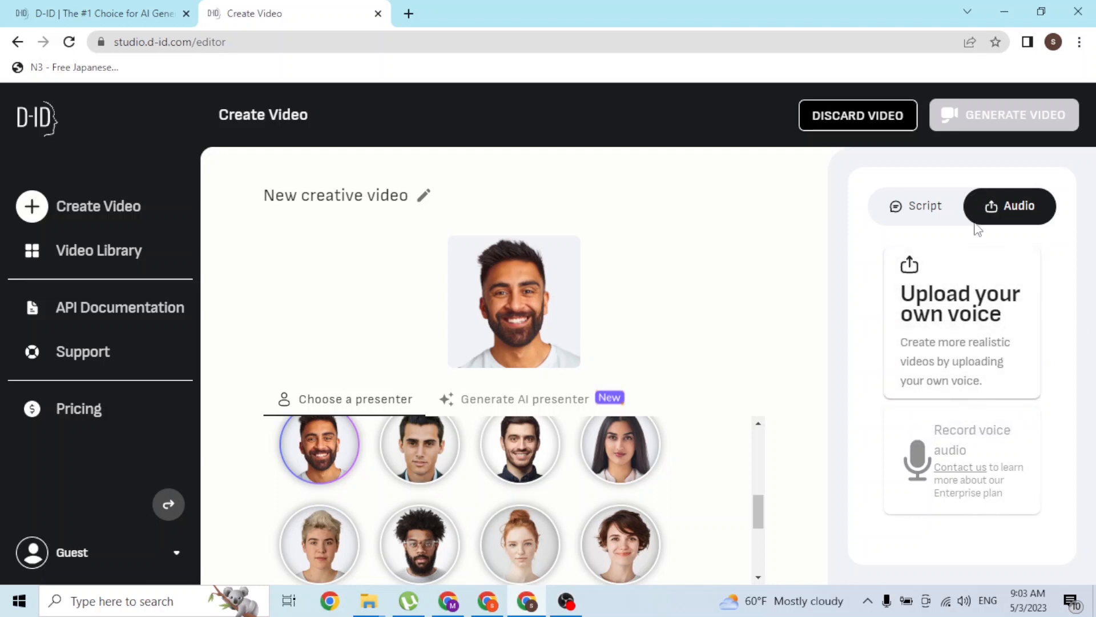
{"action": "left_click", "coordinate": [920, 209]}
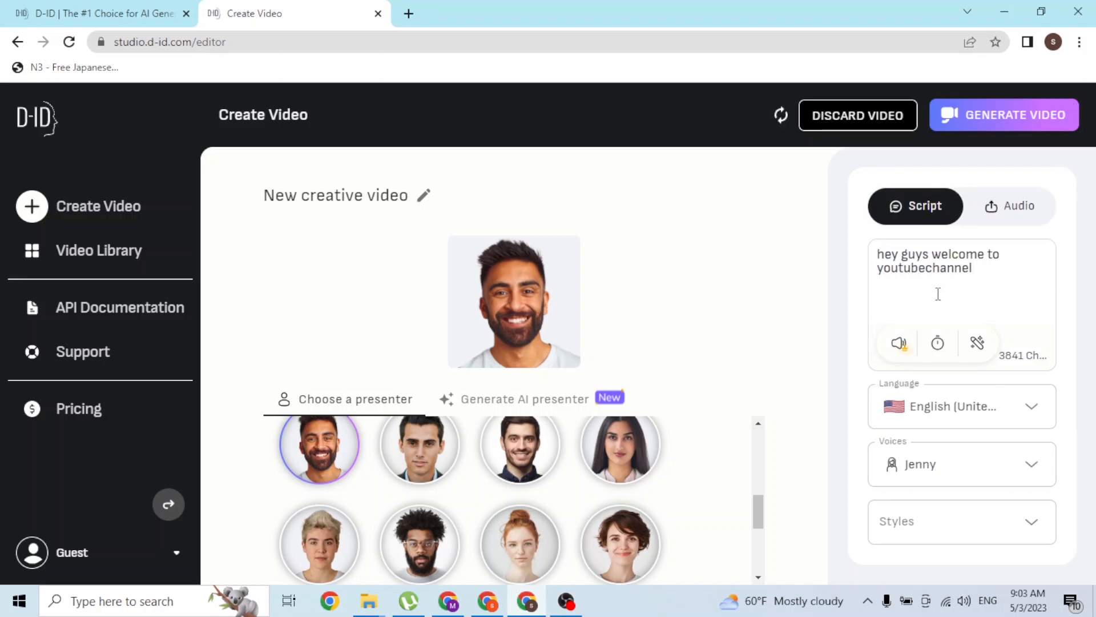
{"action": "left_click", "coordinate": [925, 268]}
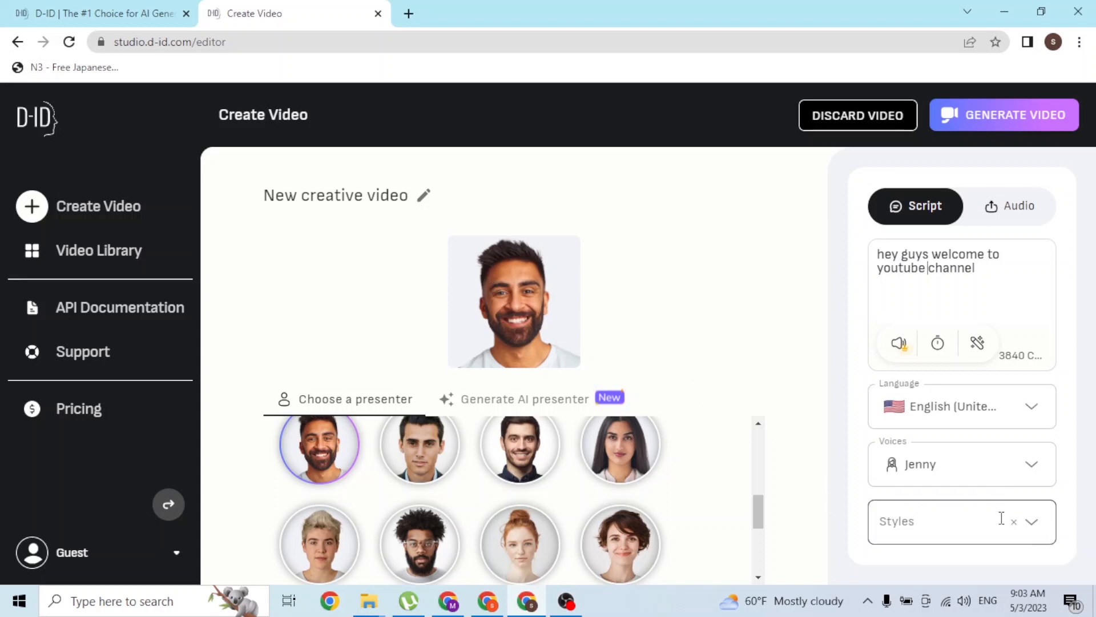
Set the narration voice to the male voice Brandon
{"action": "left_click", "coordinate": [1040, 464]}
{"action": "scroll", "coordinate": [928, 354], "scroll_direction": "down", "scroll_amount": 5}
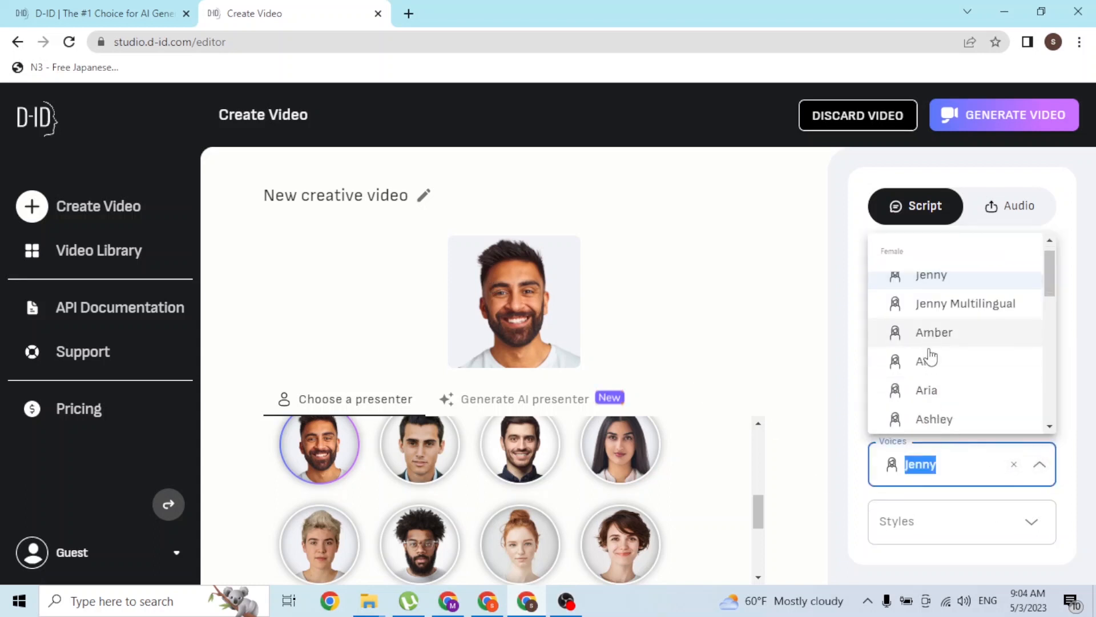
{"action": "scroll", "coordinate": [923, 400], "scroll_direction": "down", "scroll_amount": 3}
{"action": "scroll", "coordinate": [950, 319], "scroll_direction": "down", "scroll_amount": 5}
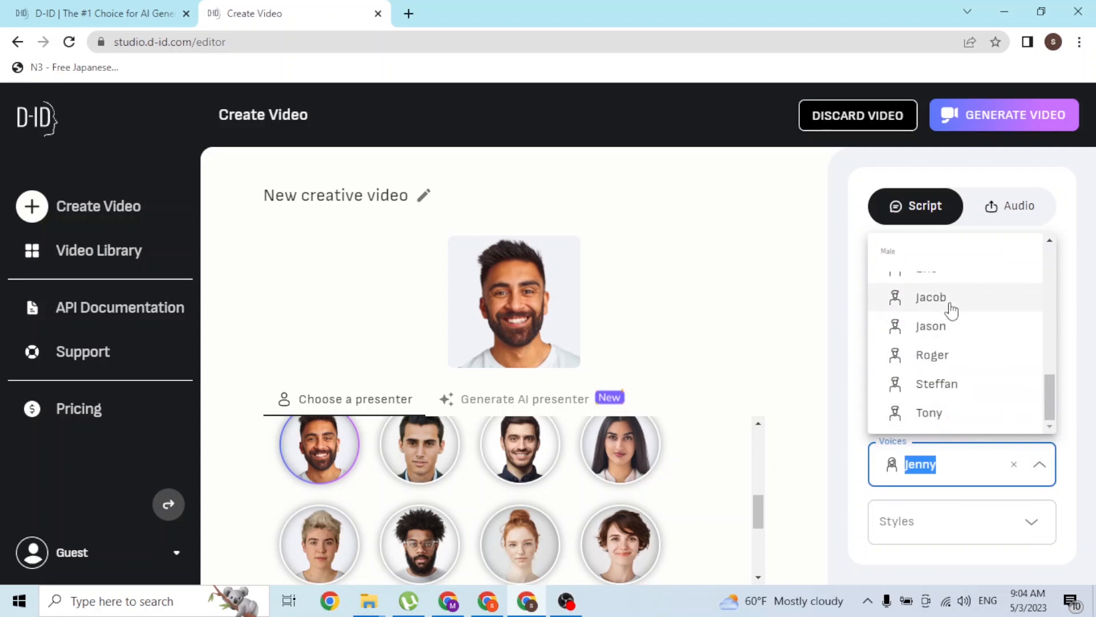
{"action": "scroll", "coordinate": [923, 377], "scroll_direction": "up", "scroll_amount": 4}
{"action": "left_click", "coordinate": [939, 341]}
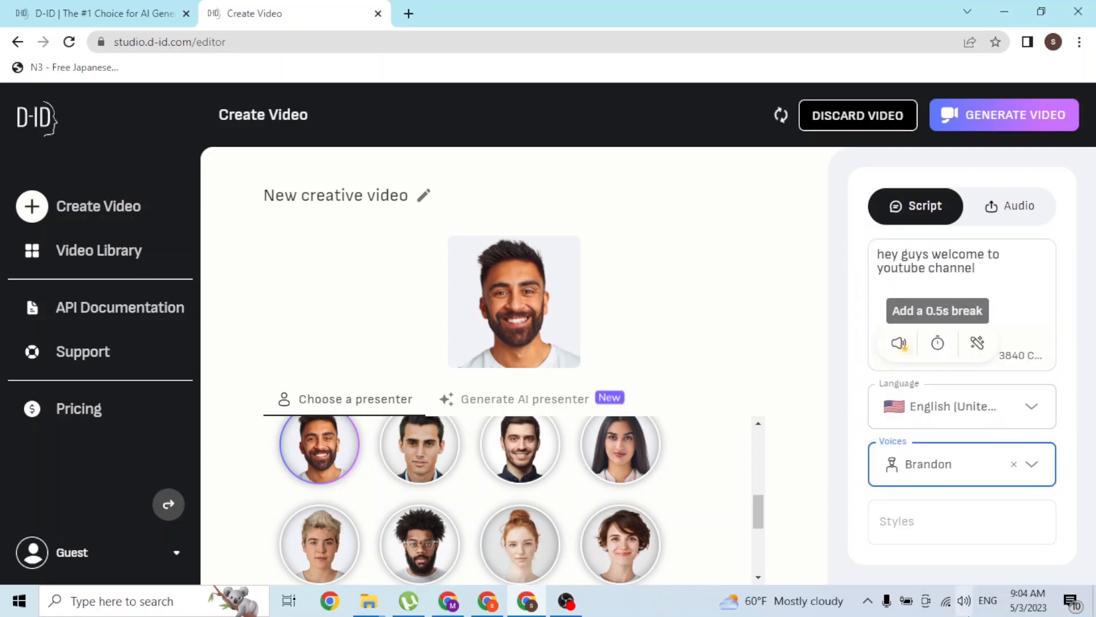
{"action": "left_click", "coordinate": [1065, 539]}
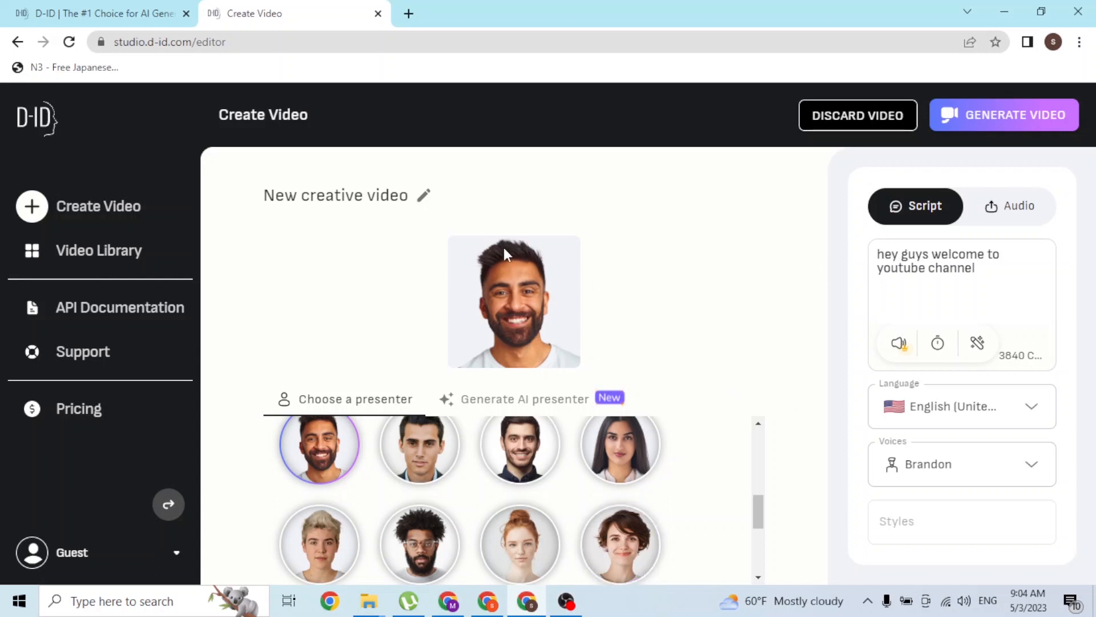
Listen to the voice preview of the script and highlight the script text
{"action": "left_click", "coordinate": [900, 345]}
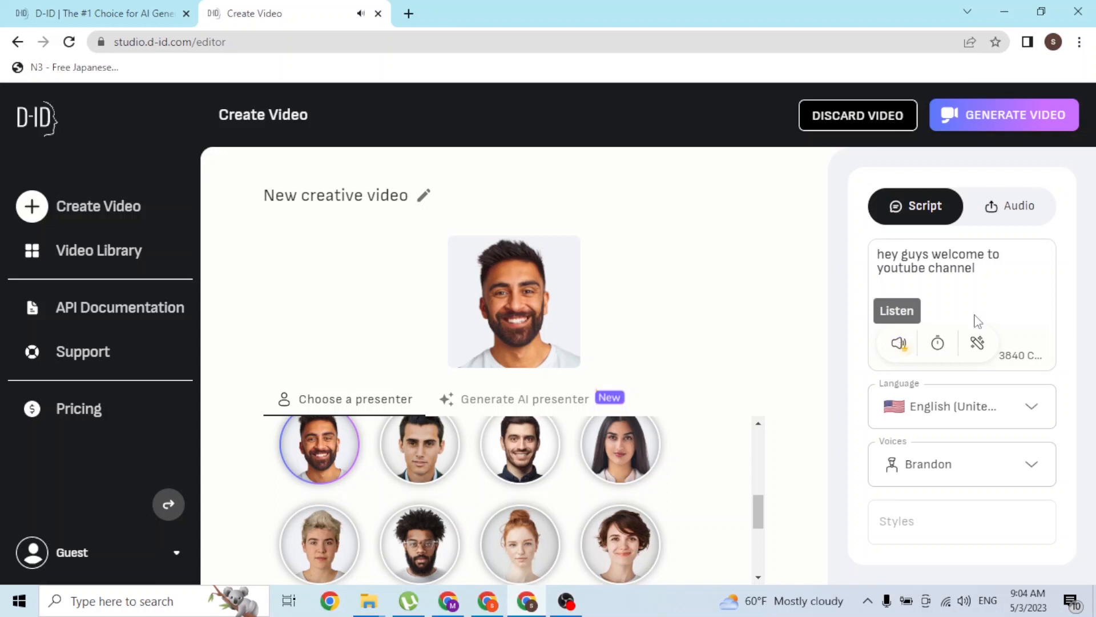
{"action": "left_click_drag", "start_coordinate": [983, 273], "coordinate": [879, 249]}
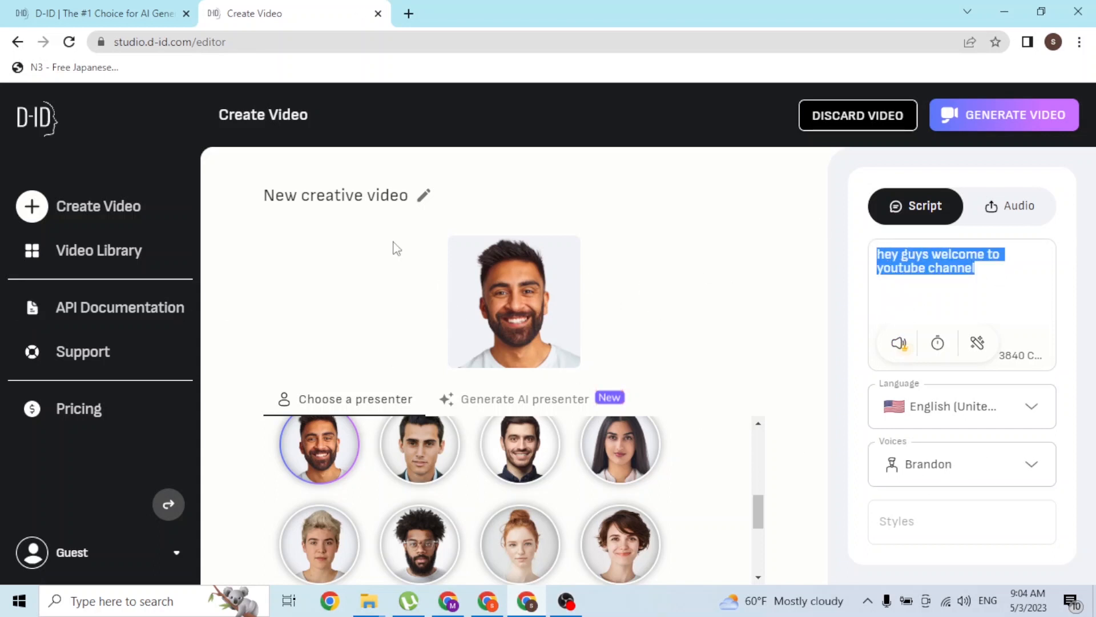
Try to generate the video, review its preview details and dismiss the sign-up dialog
{"action": "left_click", "coordinate": [973, 123]}
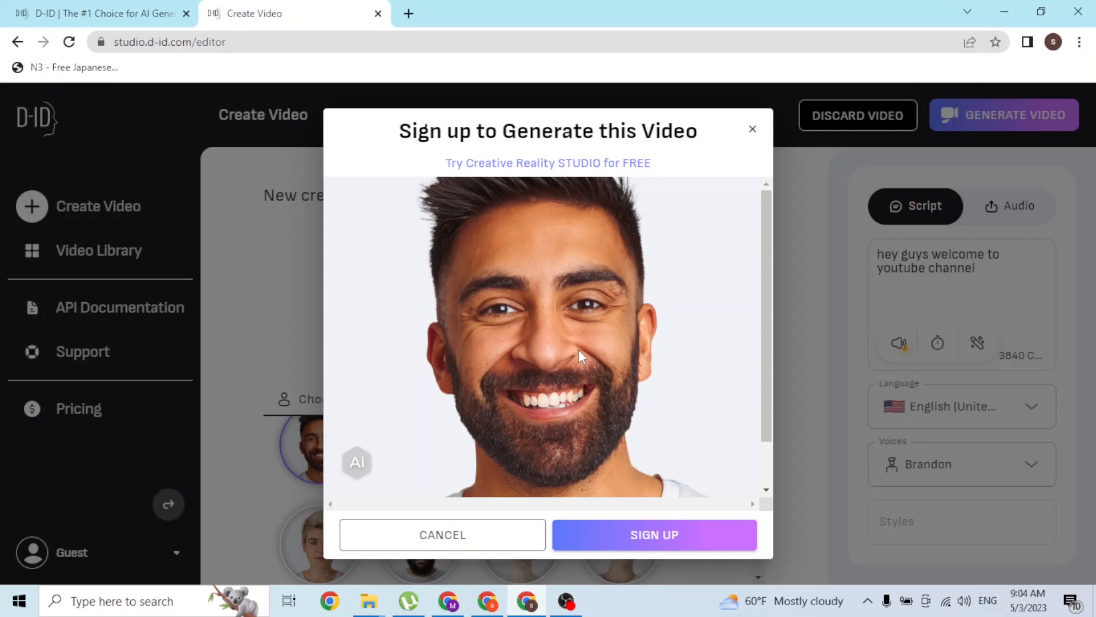
{"action": "scroll", "coordinate": [574, 352], "scroll_direction": "down", "scroll_amount": 1}
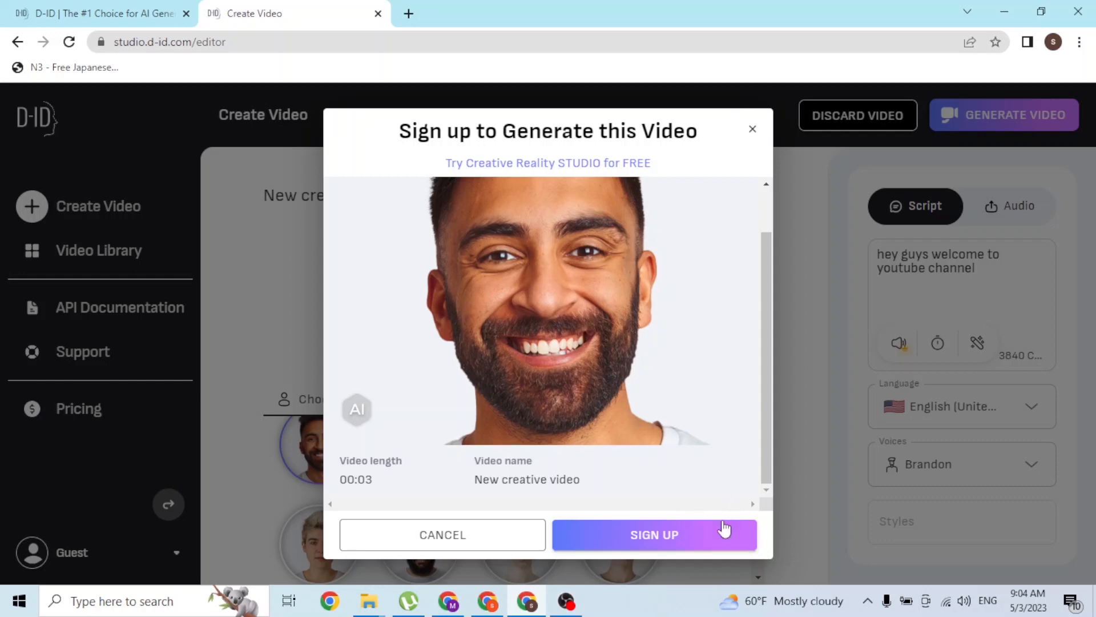
{"action": "left_click", "coordinate": [751, 131]}
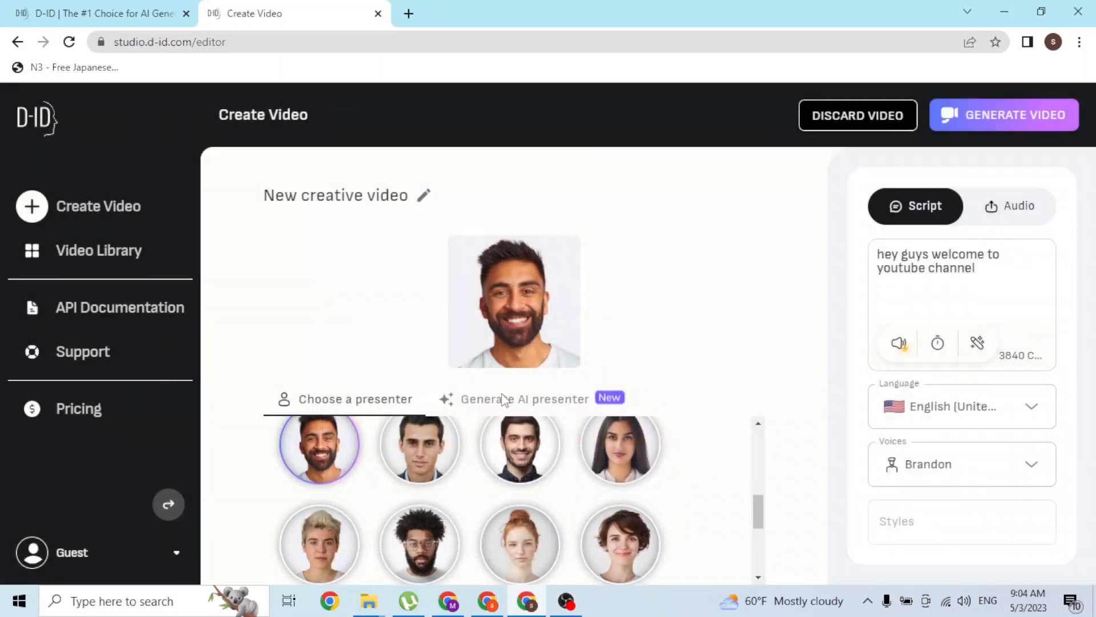
Open the video library
{"action": "left_click", "coordinate": [57, 254]}
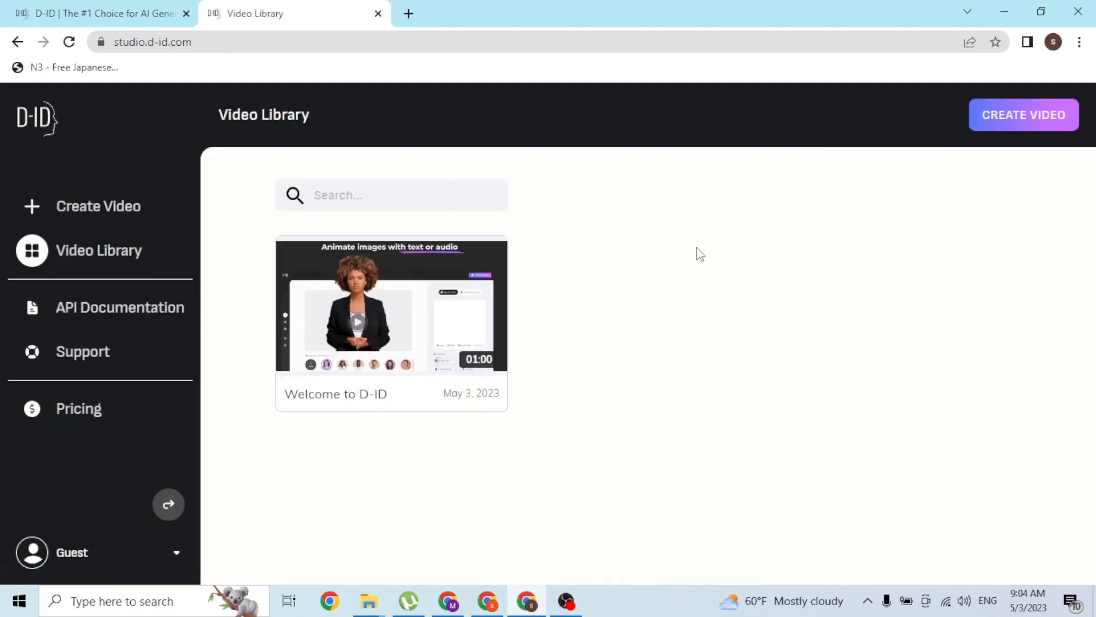